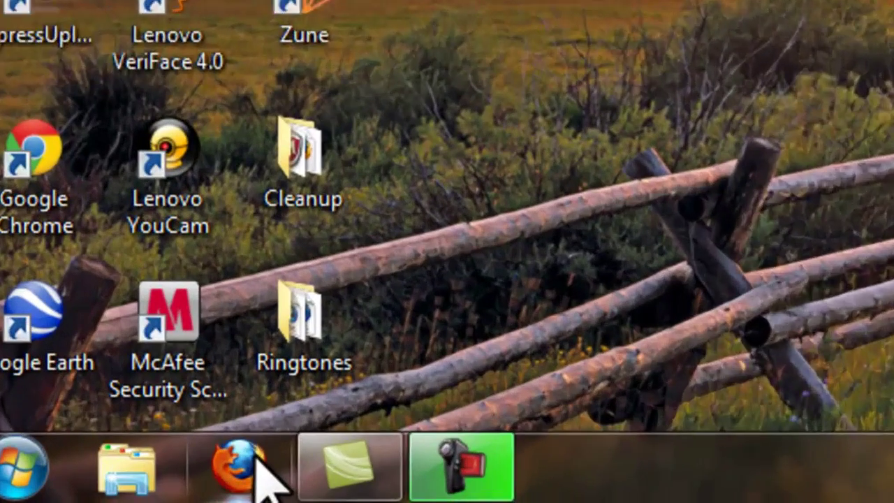
click(103, 487)
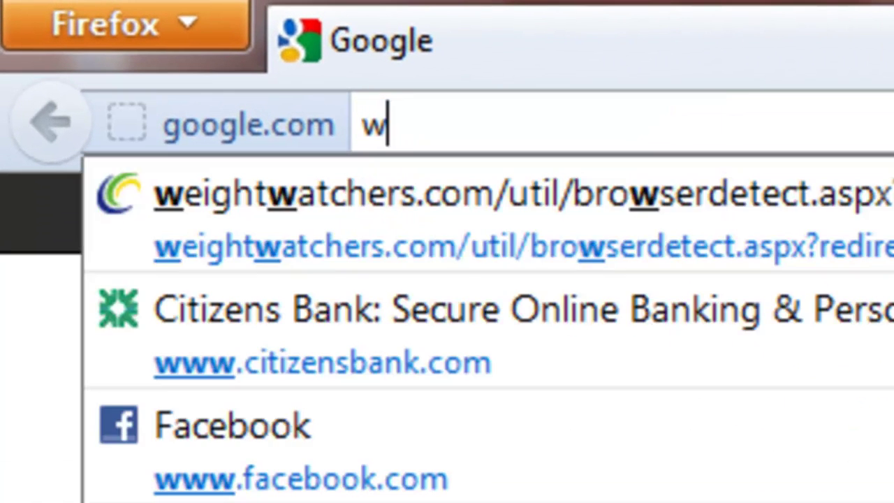
text(ces)
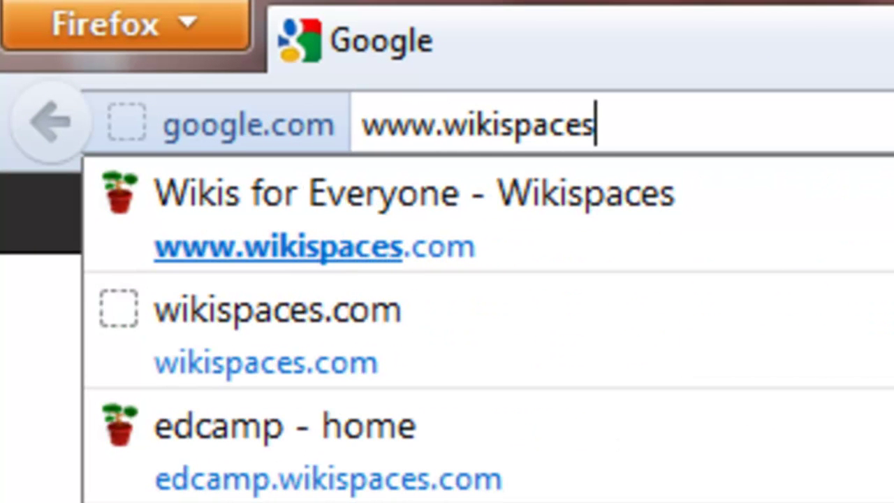
key(Return)
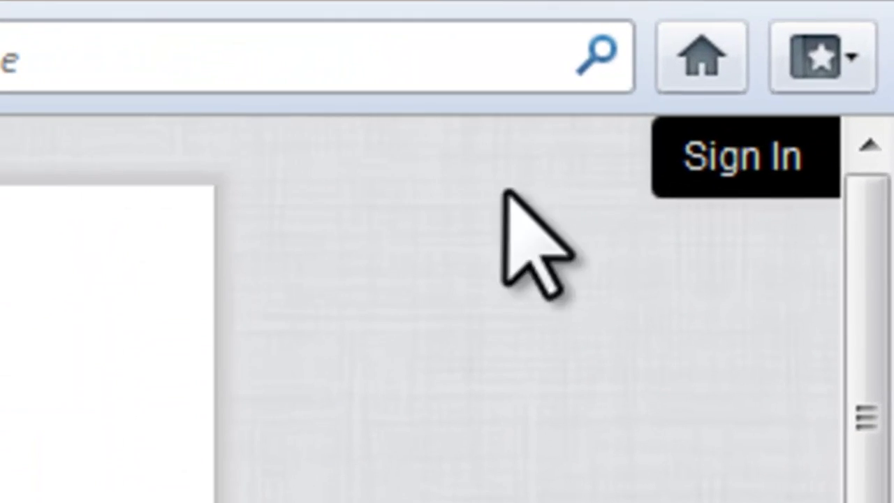
Sign in by picking the saved account's username from autocomplete with its stored password
click(728, 168)
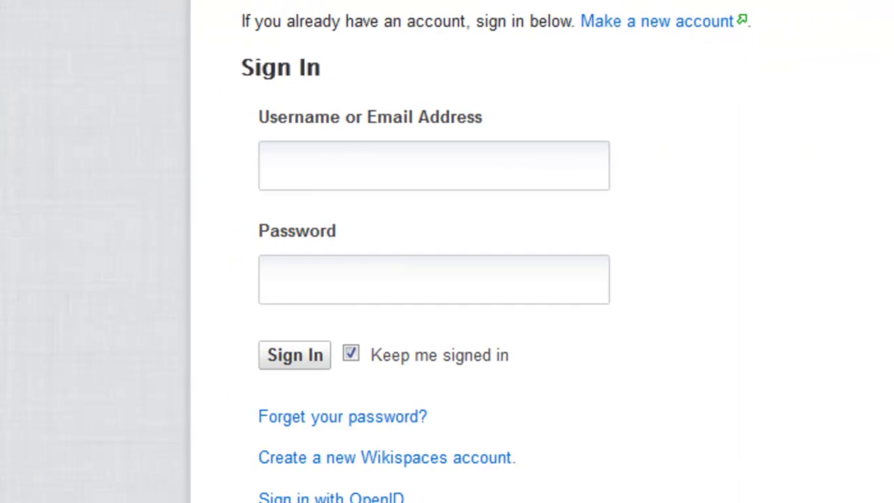
text(pettirossa)
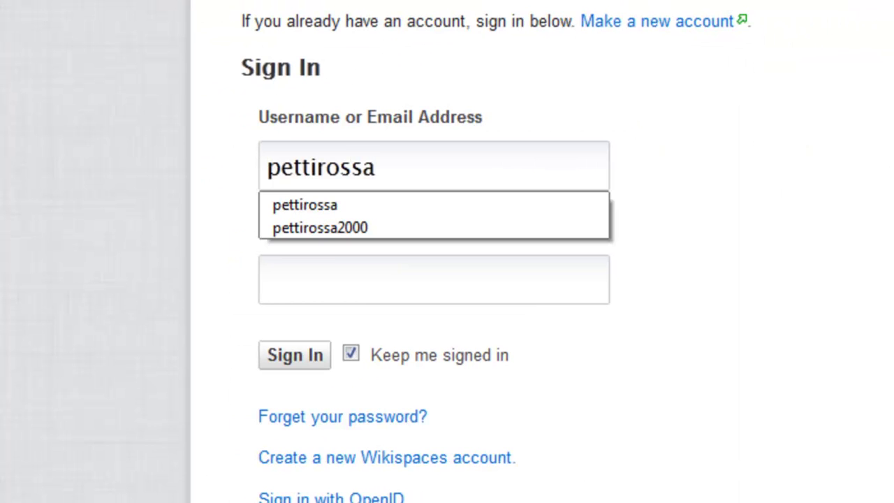
key(Down)
key(Down)
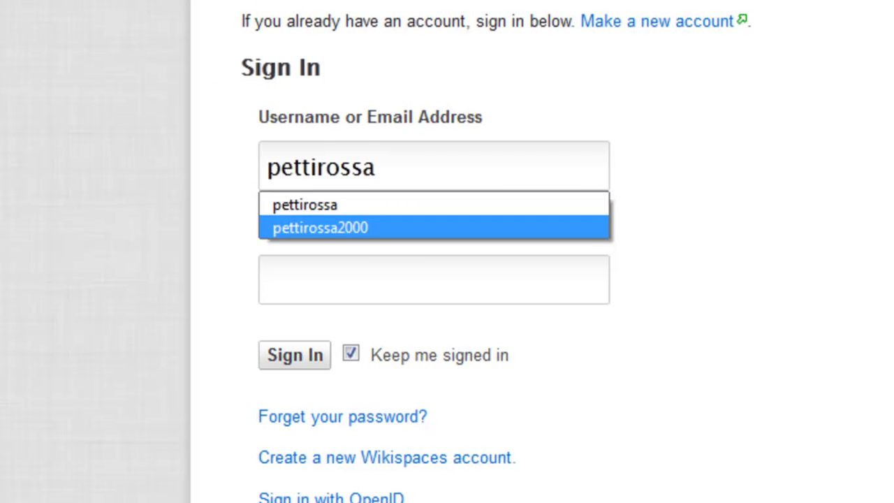
key(Tab)
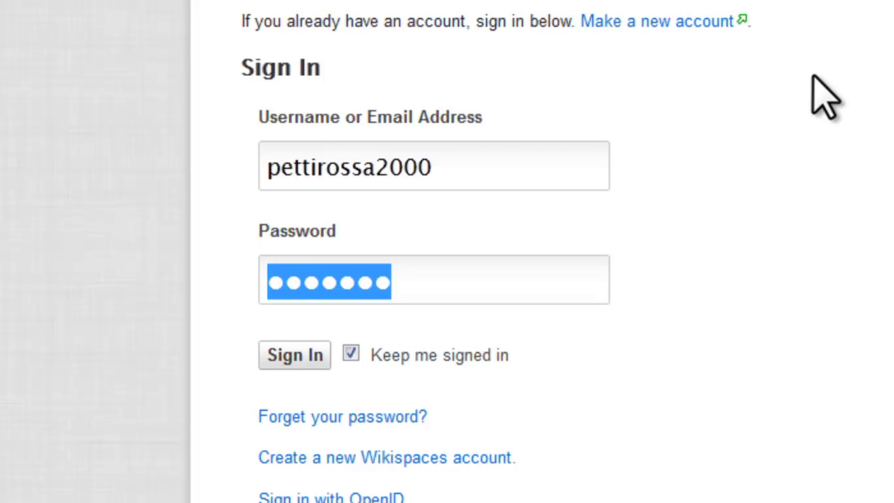
click(299, 351)
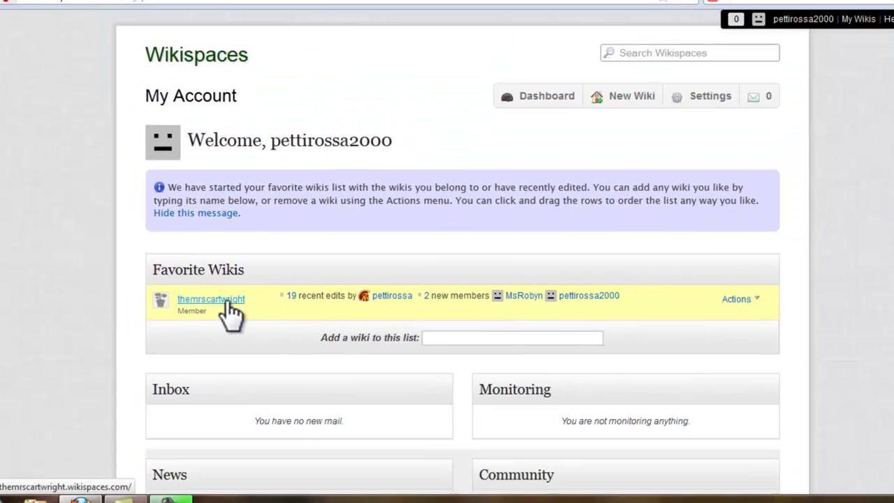
Open the themrscartwright wiki from Favorite Wikis on the dashboard
click(229, 302)
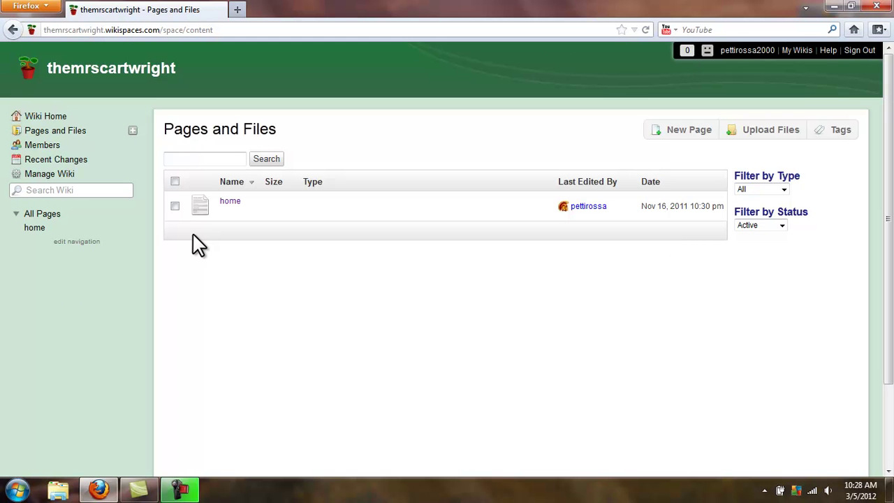
Check the Pages and Files Type and Status filters, keeping defaults, then show the Members list
mouse_move(225, 224)
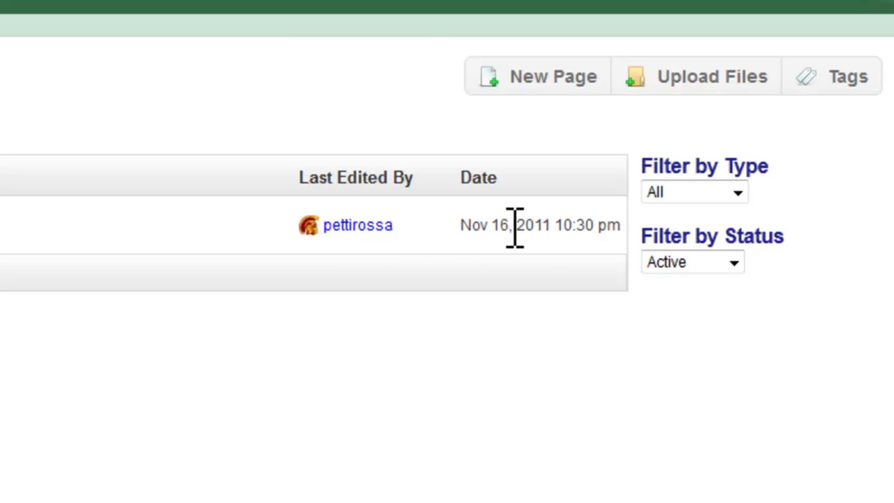
click(679, 188)
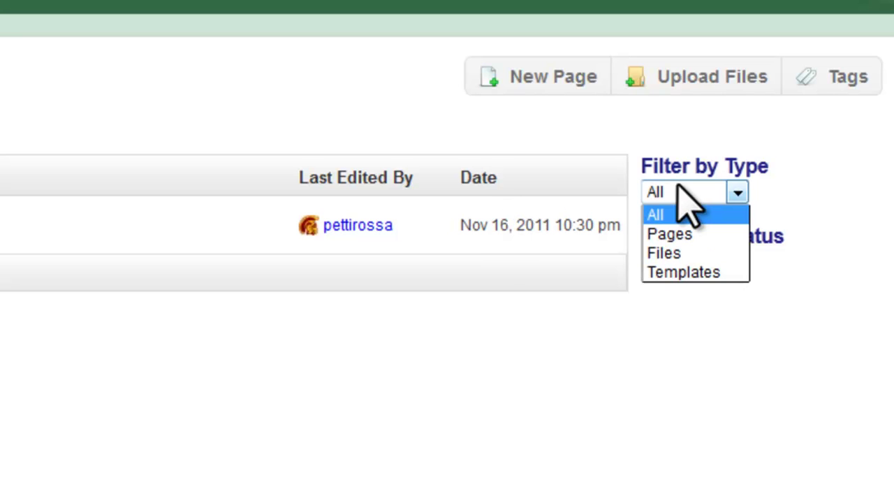
click(679, 189)
click(682, 263)
click(682, 264)
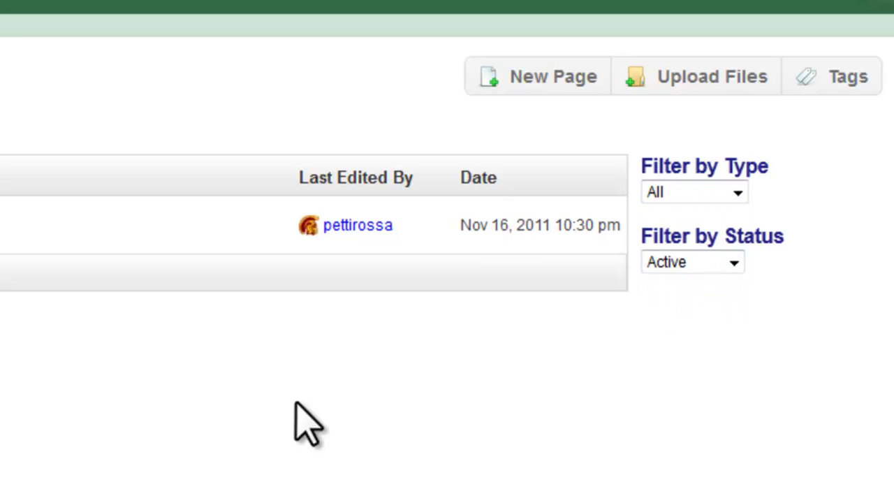
click(0, 107)
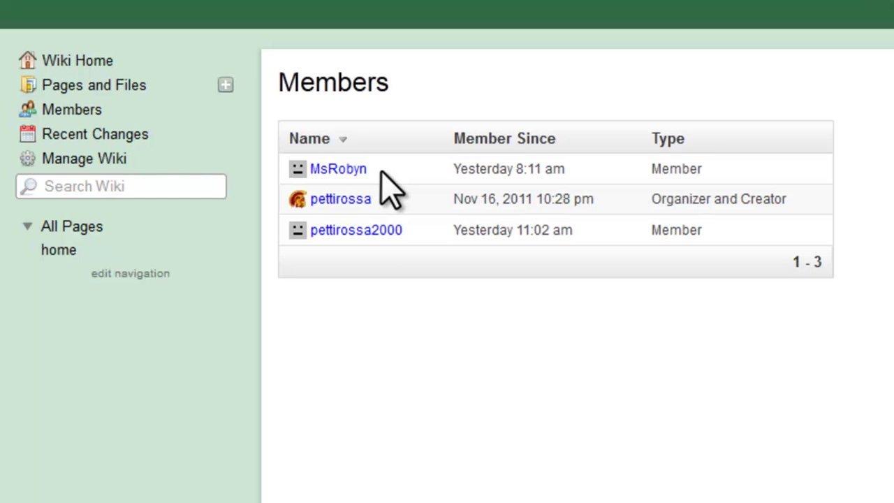
Read the Recent Changes log of member joins and March 2 deletions, then go to Manage Wiki
click(144, 138)
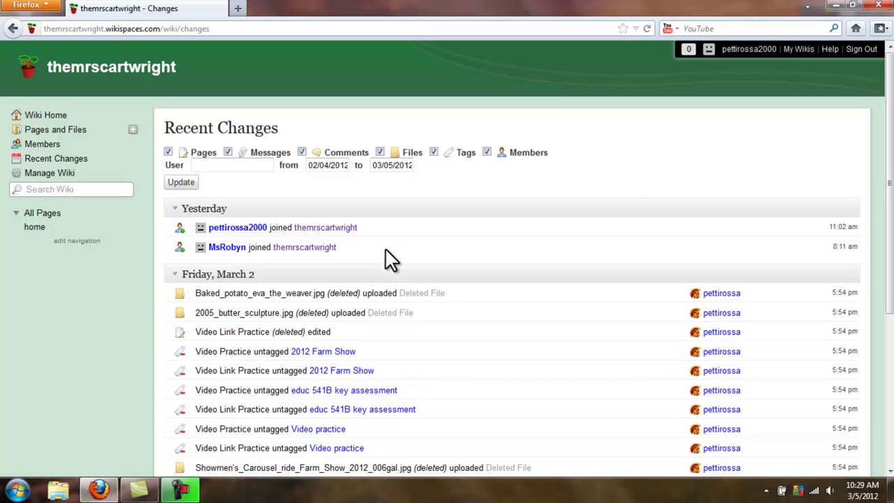
mouse_move(891, 120)
mouse_down()
mouse_move(888, 255)
mouse_move(885, 245)
mouse_up()
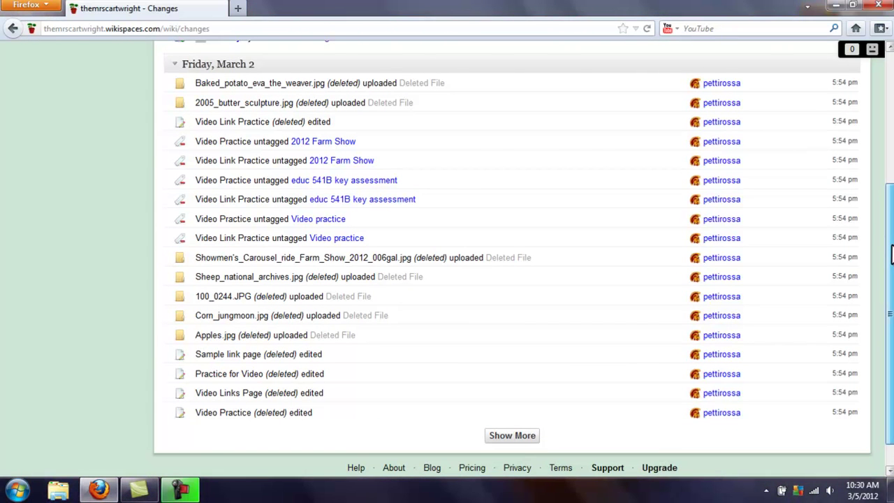
drag(888, 255, 890, 119)
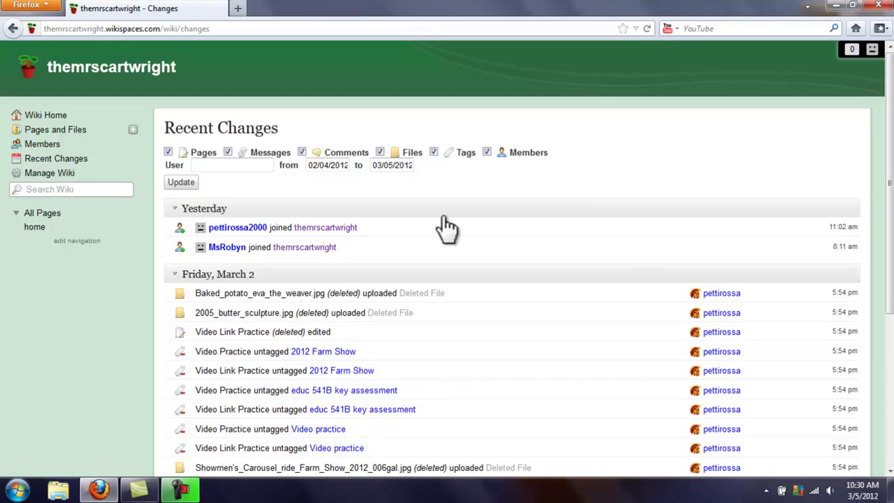
click(67, 176)
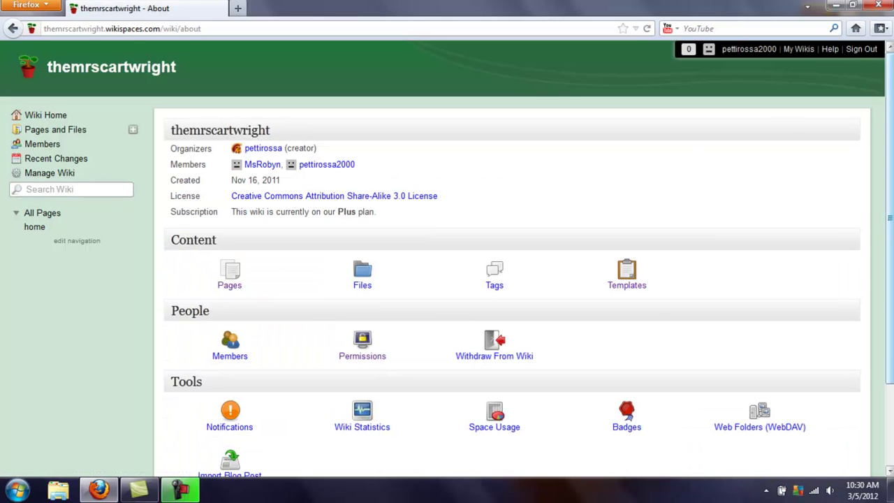
Open Permissions under People, showing the wiki is Protected with members-only editing
scroll(891, 202, down, 3)
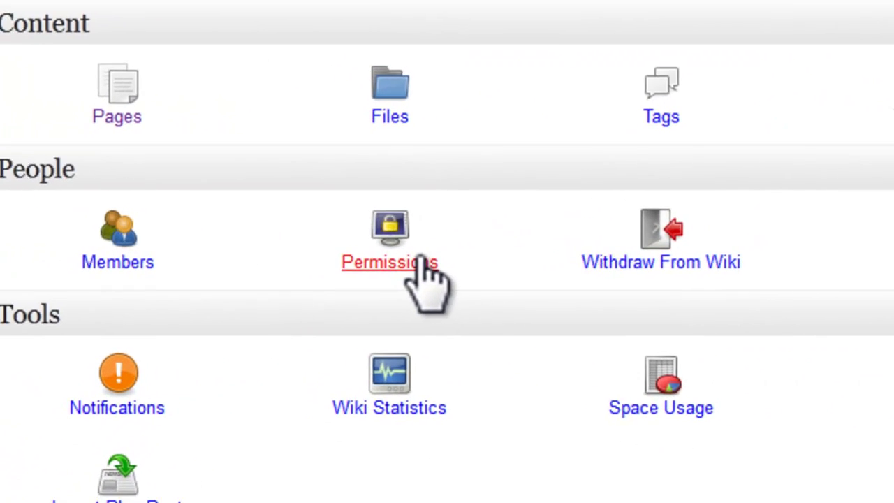
click(423, 259)
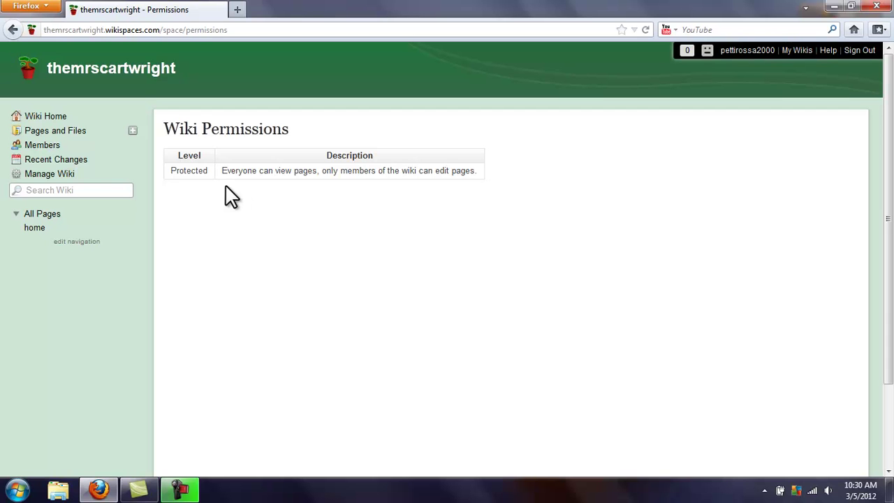
From Manage Wiki, view Notifications (nothing monitored) and go back to the overview
click(69, 183)
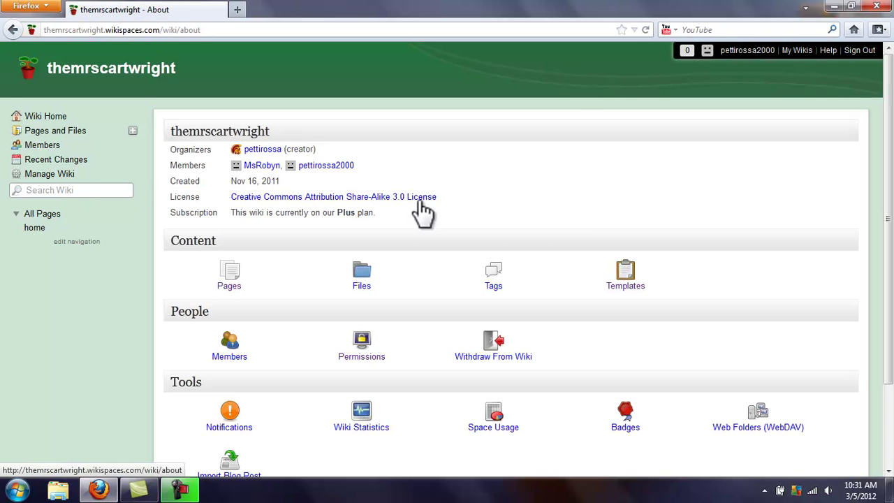
drag(892, 148, 880, 275)
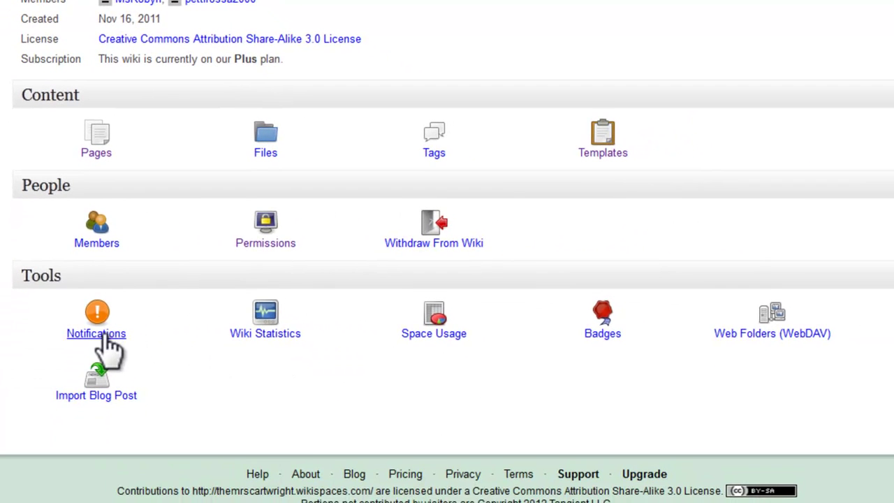
click(98, 334)
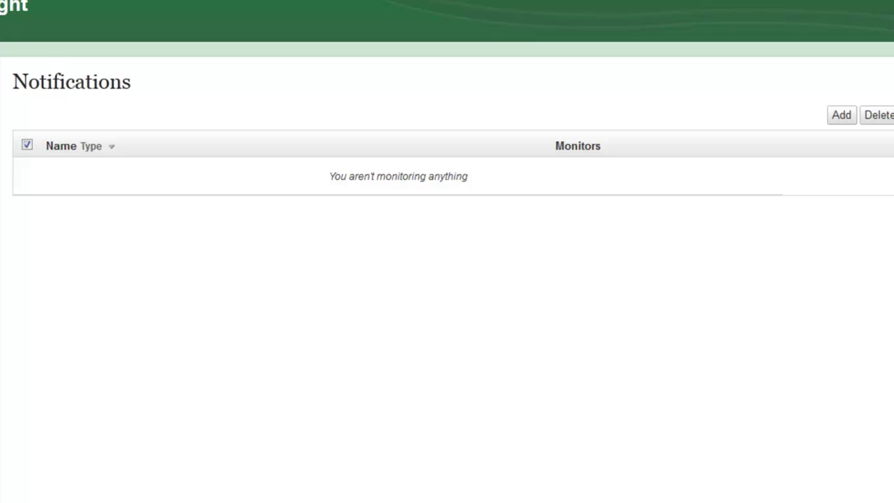
key(alt+Left)
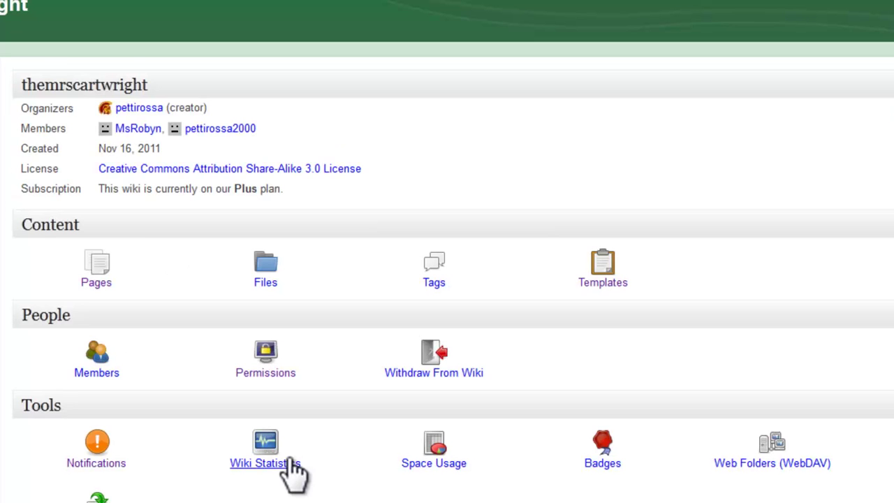
View Wiki Statistics showing March 2012 visitors peaking at 4 and no edits
click(288, 463)
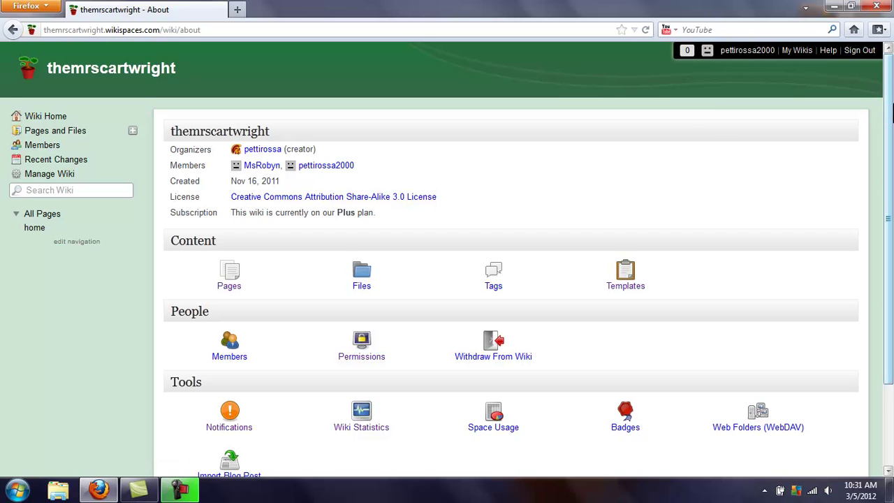
scroll(663, 338, down, 3)
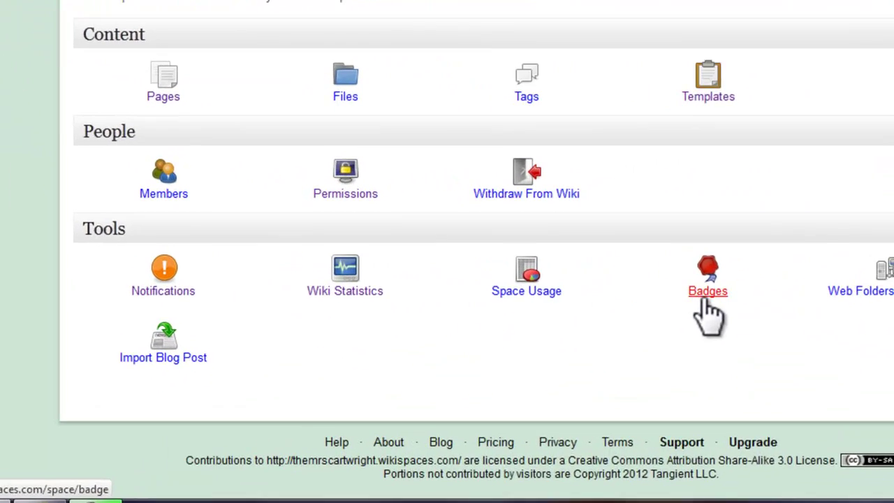
Scroll through the Badges page's embeddable HTML snippets, then return to Wiki Home
click(624, 327)
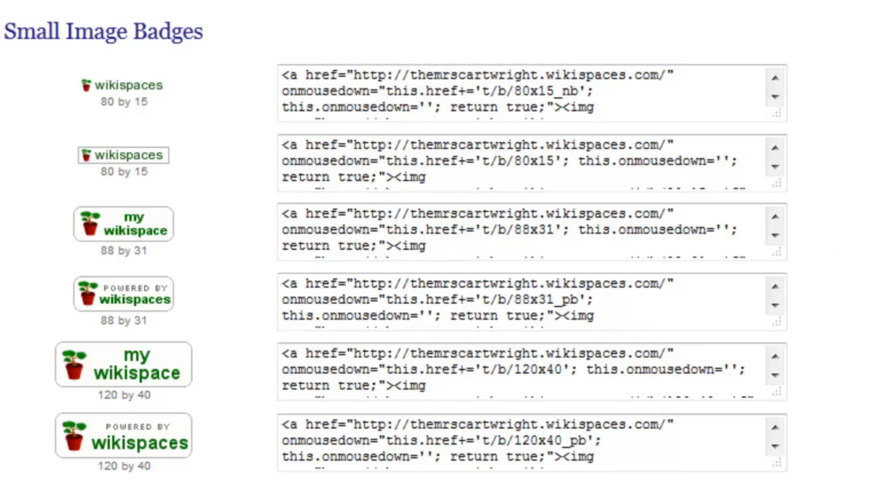
scroll(422, 251, down, 10)
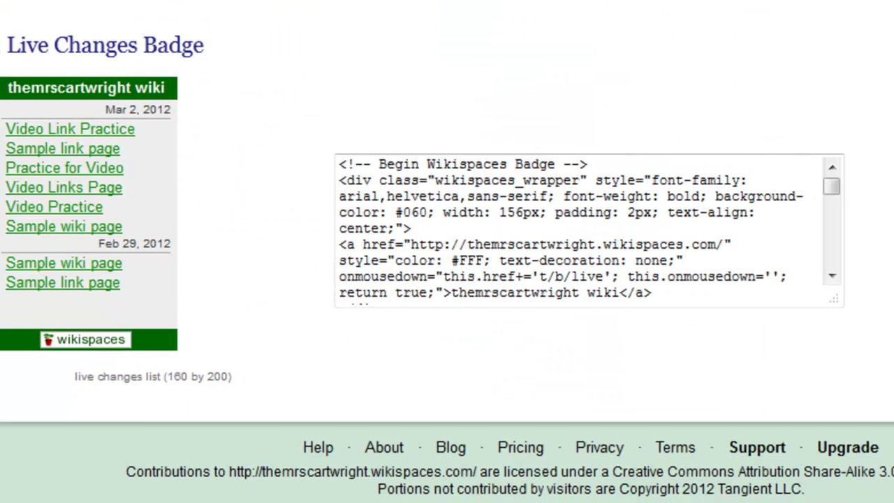
scroll(447, 269, up, 1)
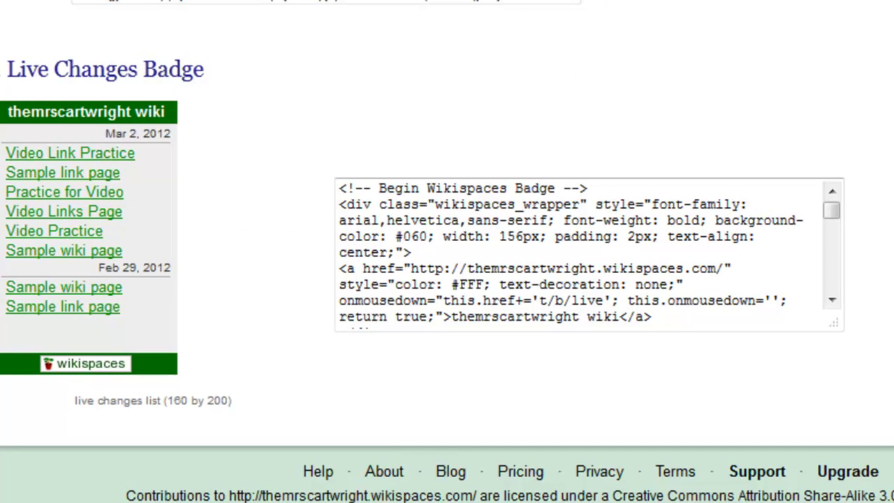
scroll(447, 252, up, 10)
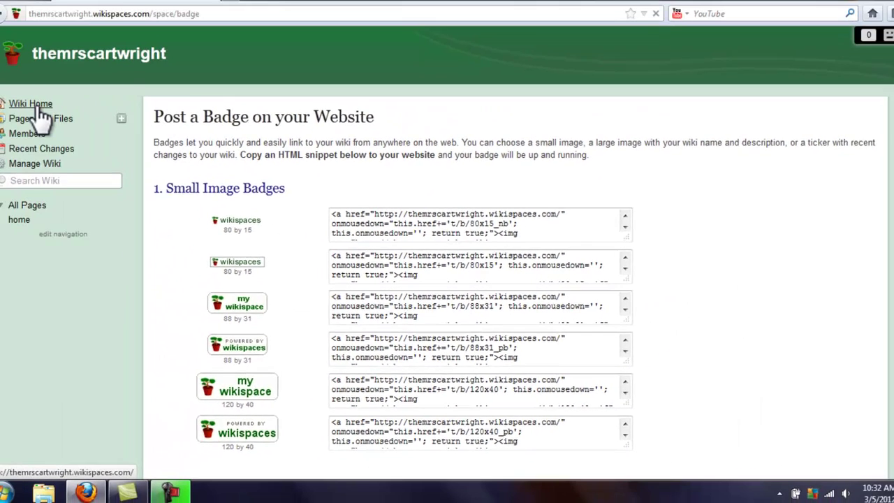
click(48, 117)
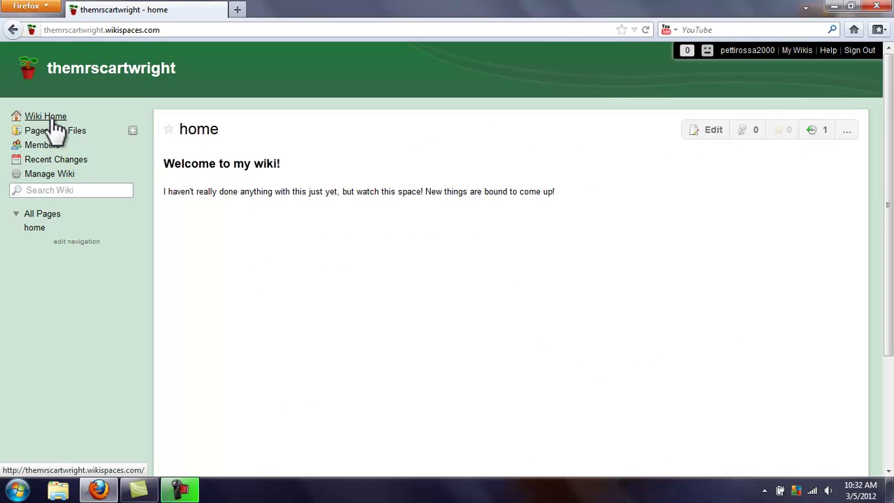